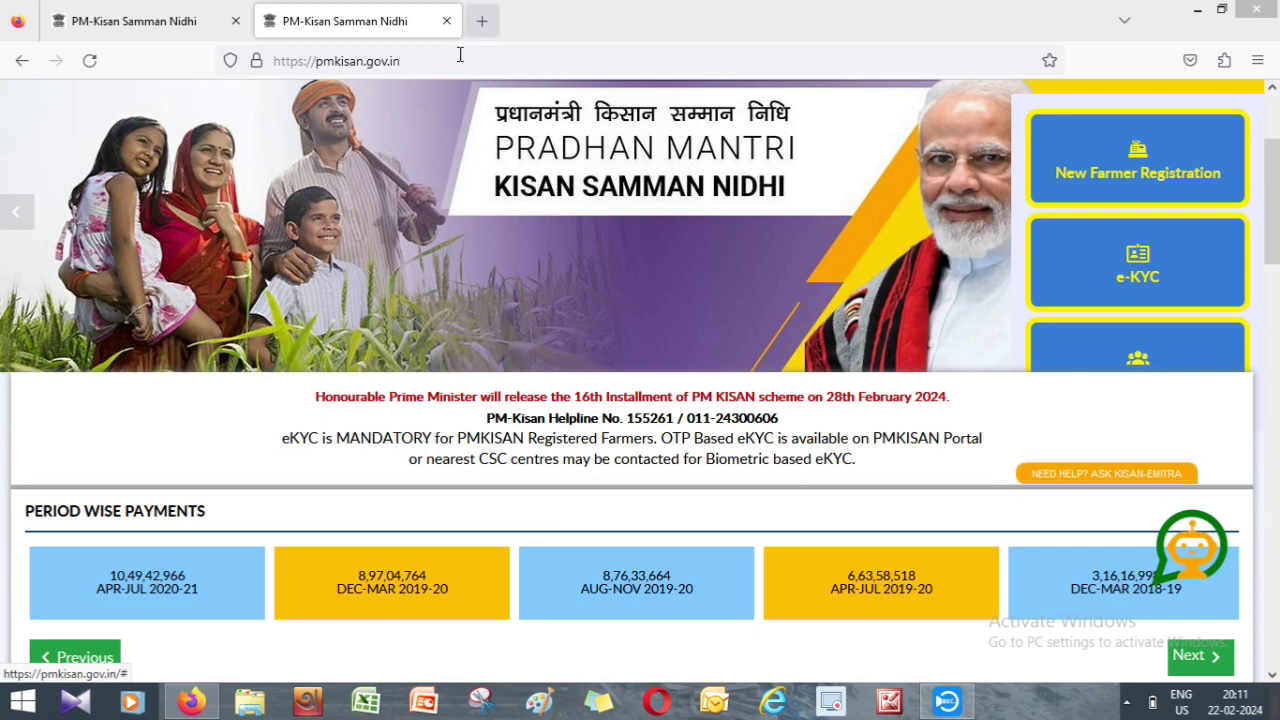
- Open a new blank Firefox tab next to the PM-Kisan homepage tabs
left_click(484, 20)
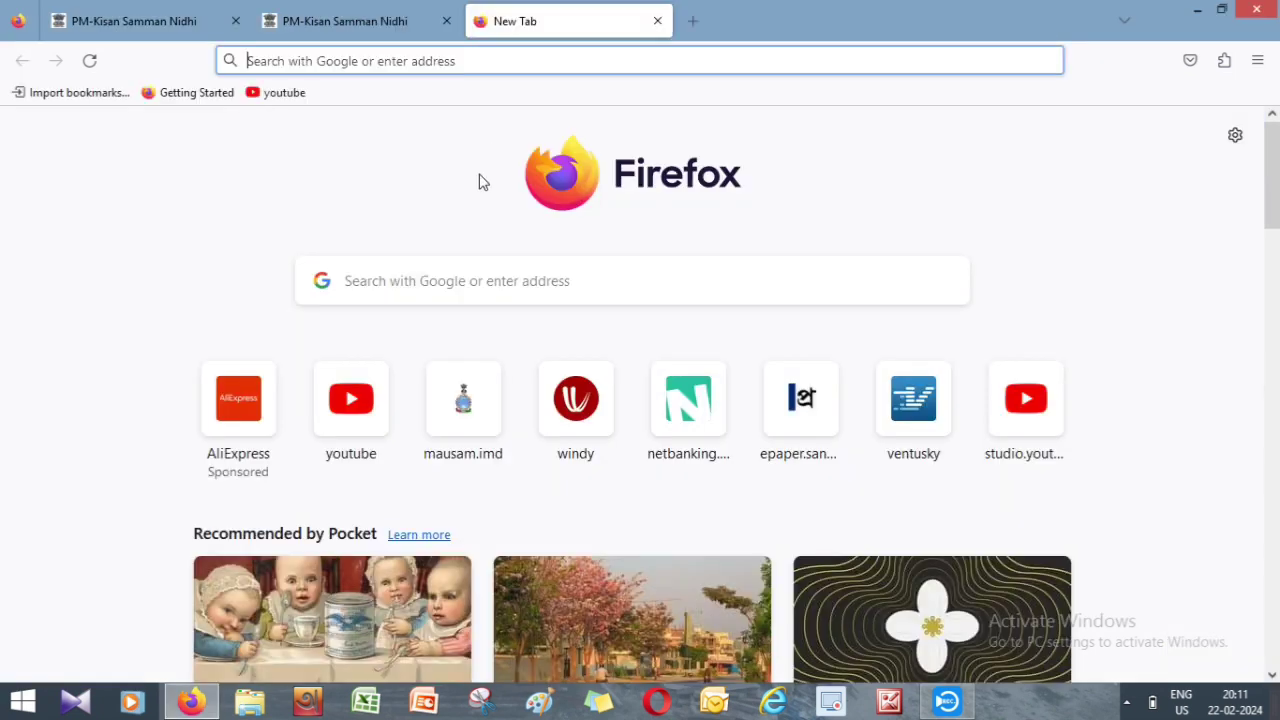
- Go to the Google homepage via a 'google' search, then search for pfms from the suggestions
left_click(329, 57)
type("goo")
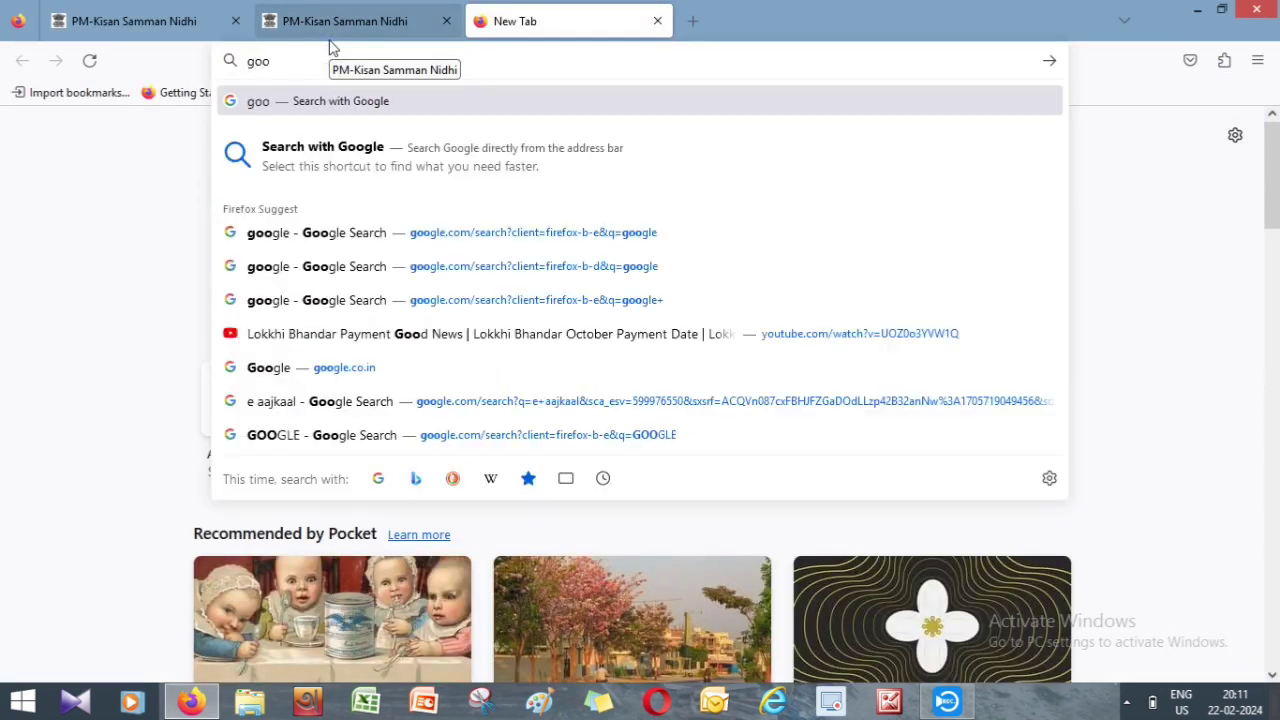
type("gle")
key("Return")
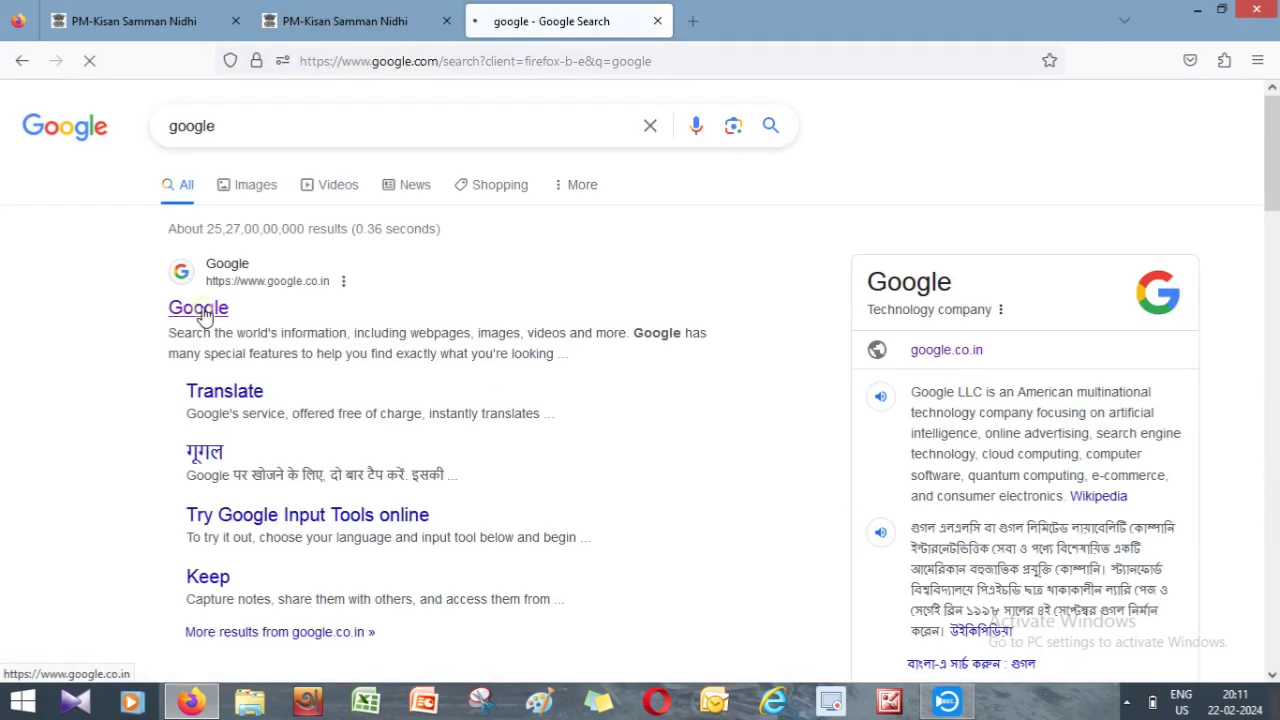
left_click(200, 312)
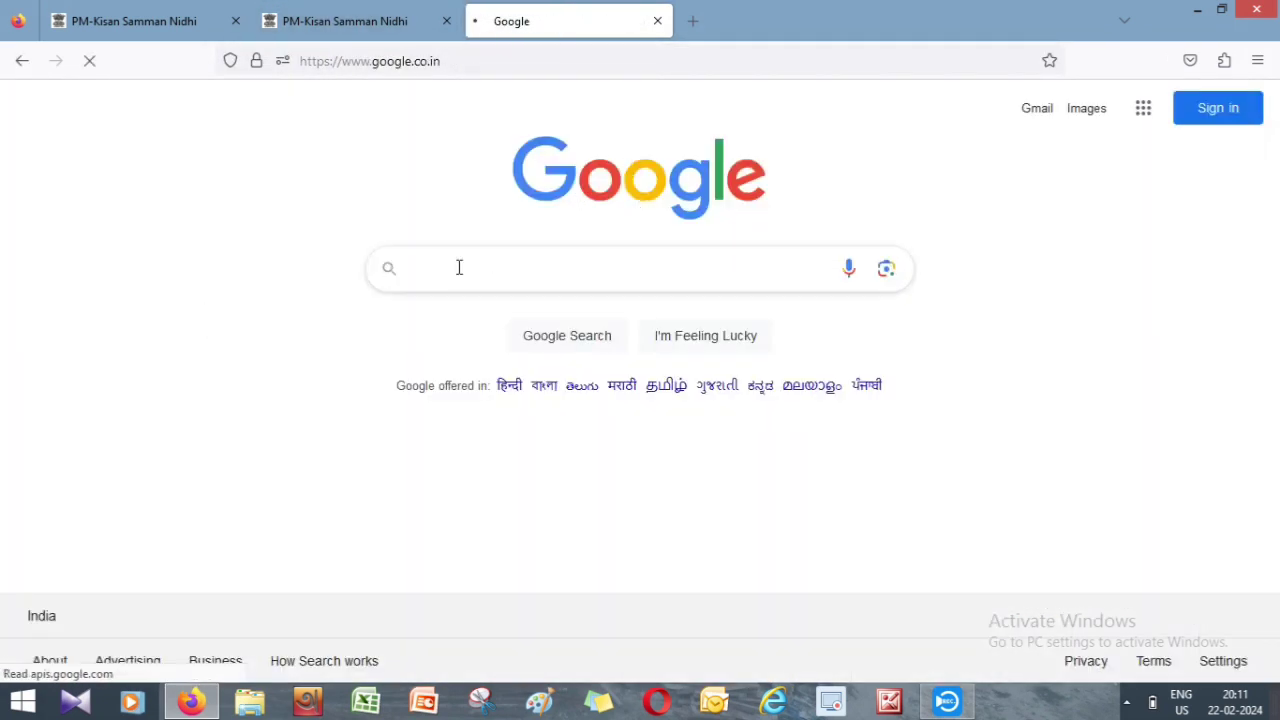
type("pmfs")
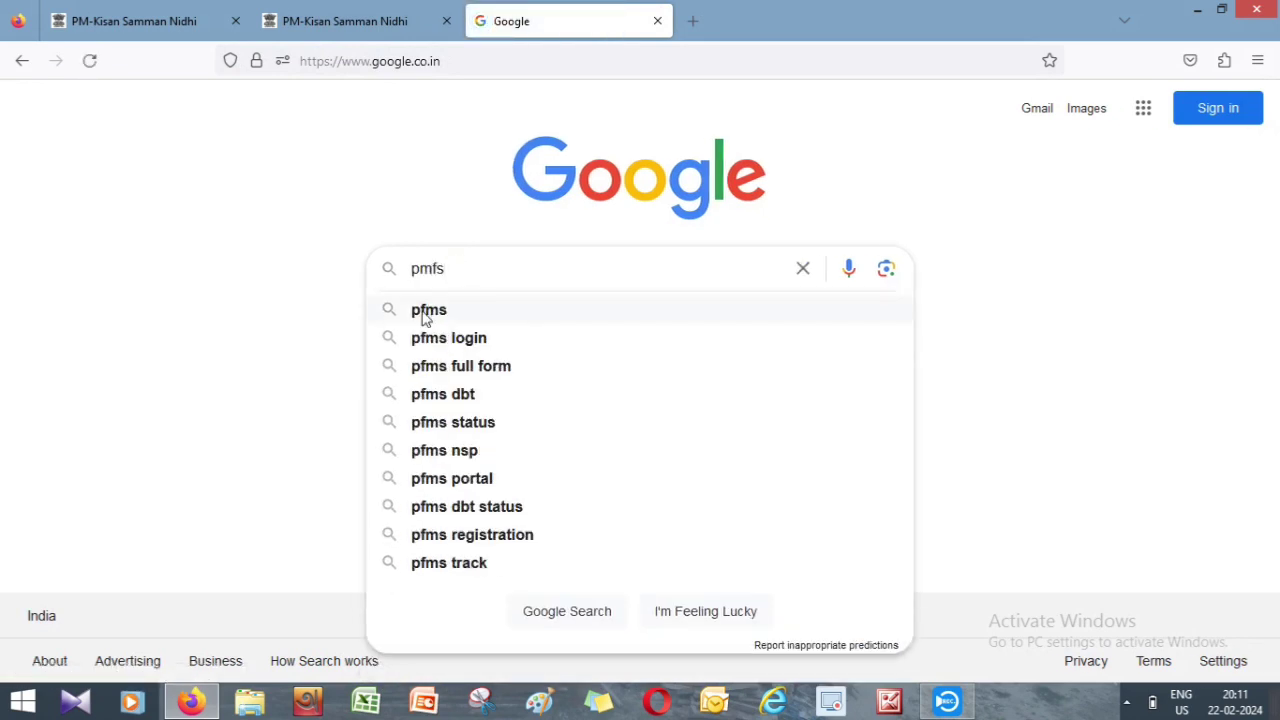
left_click(425, 313)
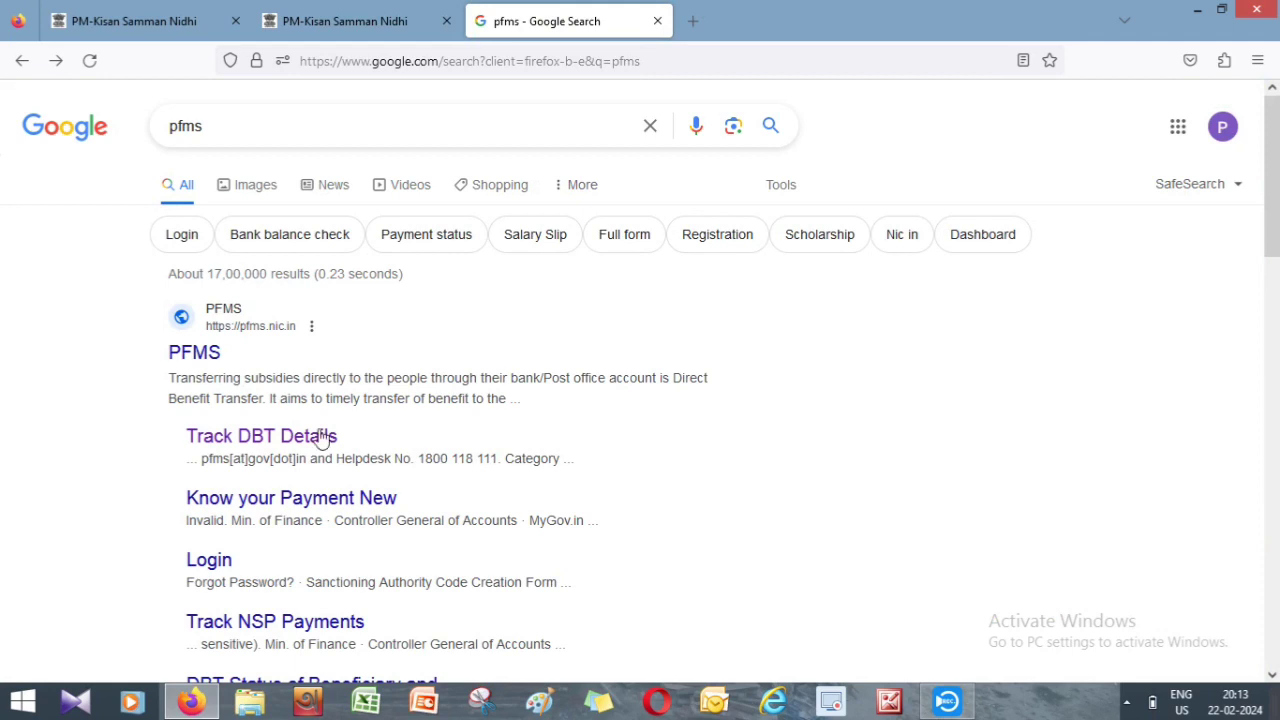
- Open PFMS Track DBT Details and choose PMKISAN as the category, with DBT Status on Payment
left_click(289, 440)
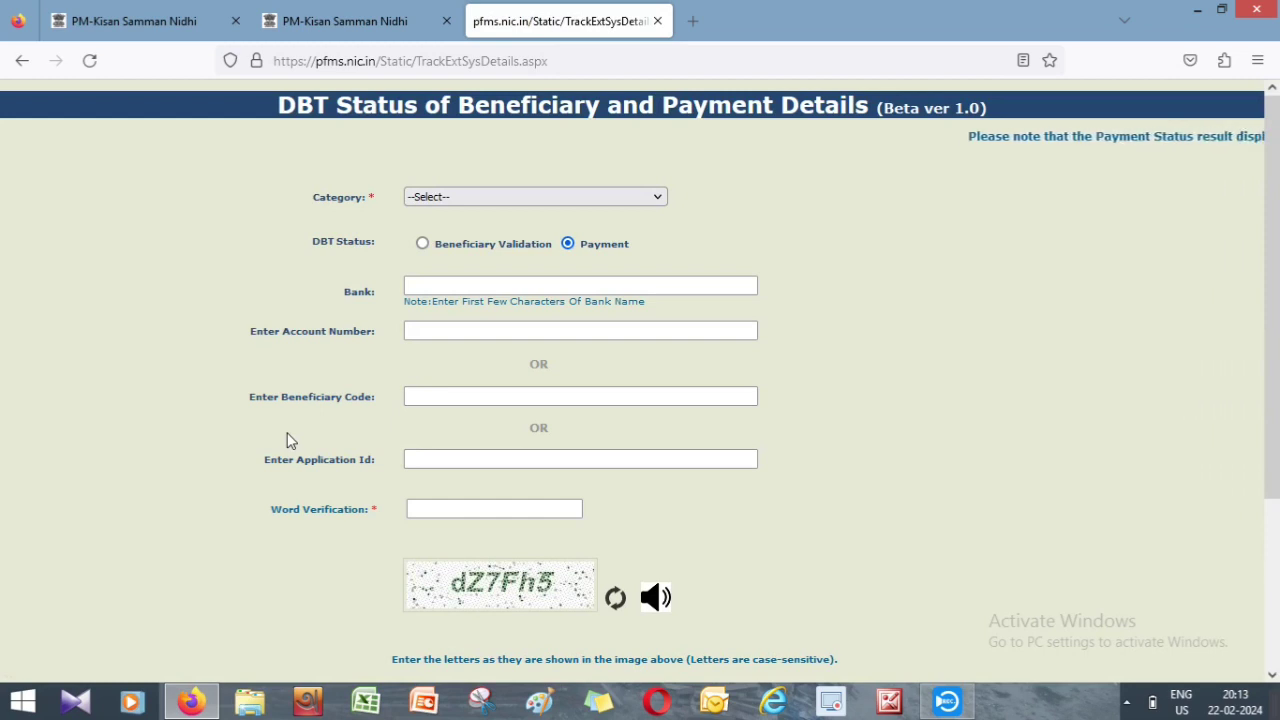
left_click(652, 204)
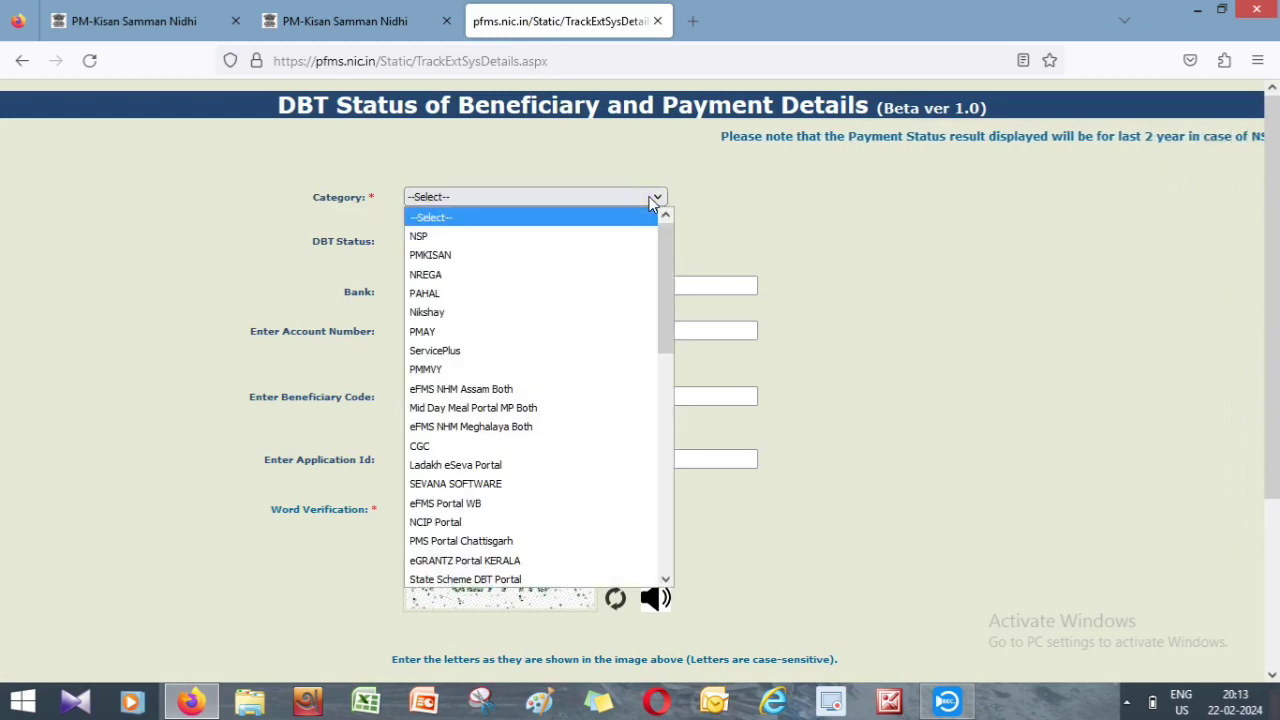
left_click(497, 257)
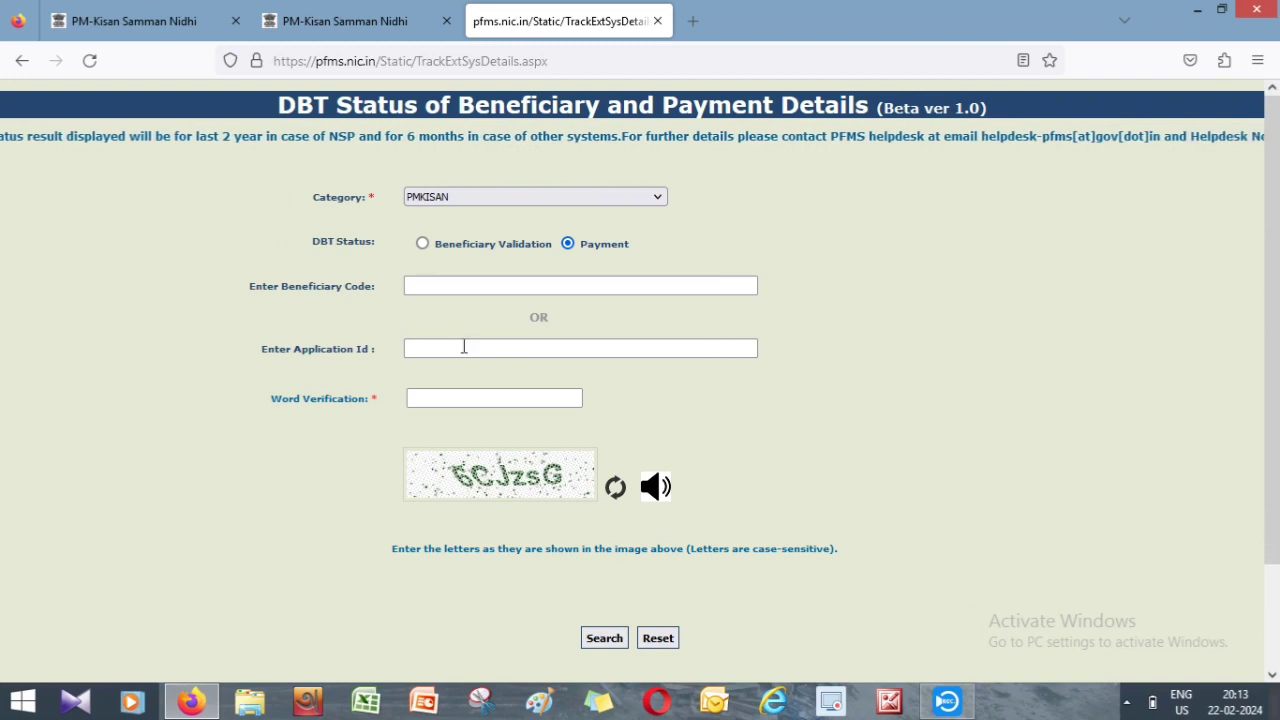
- Enter the farmer's application ID and the captcha verification word on the PMKISAN lookup form
left_click(464, 348)
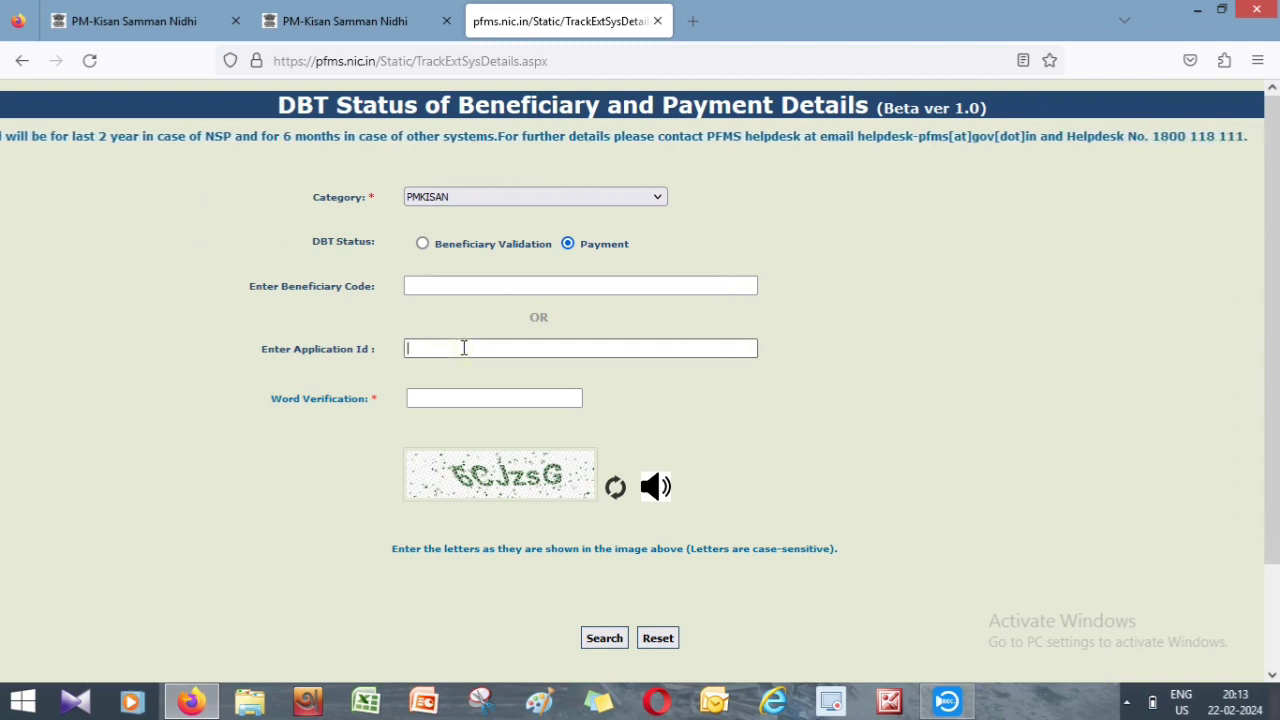
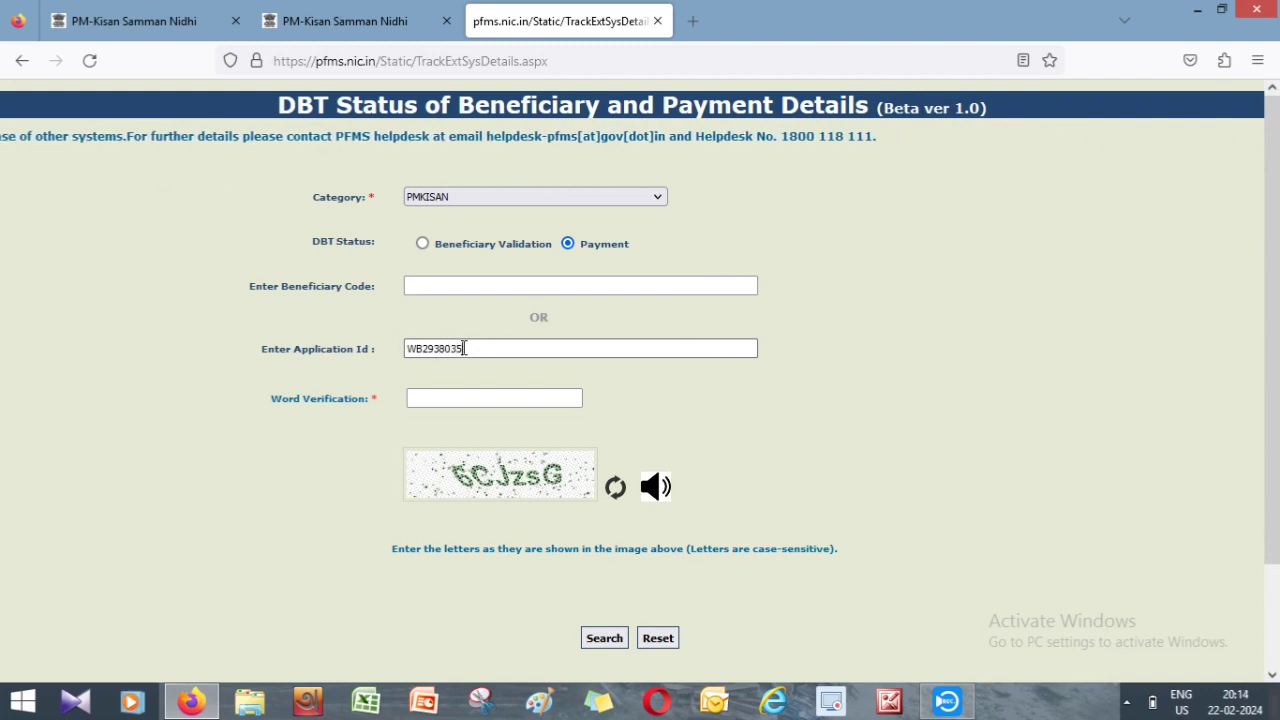
left_click(448, 398)
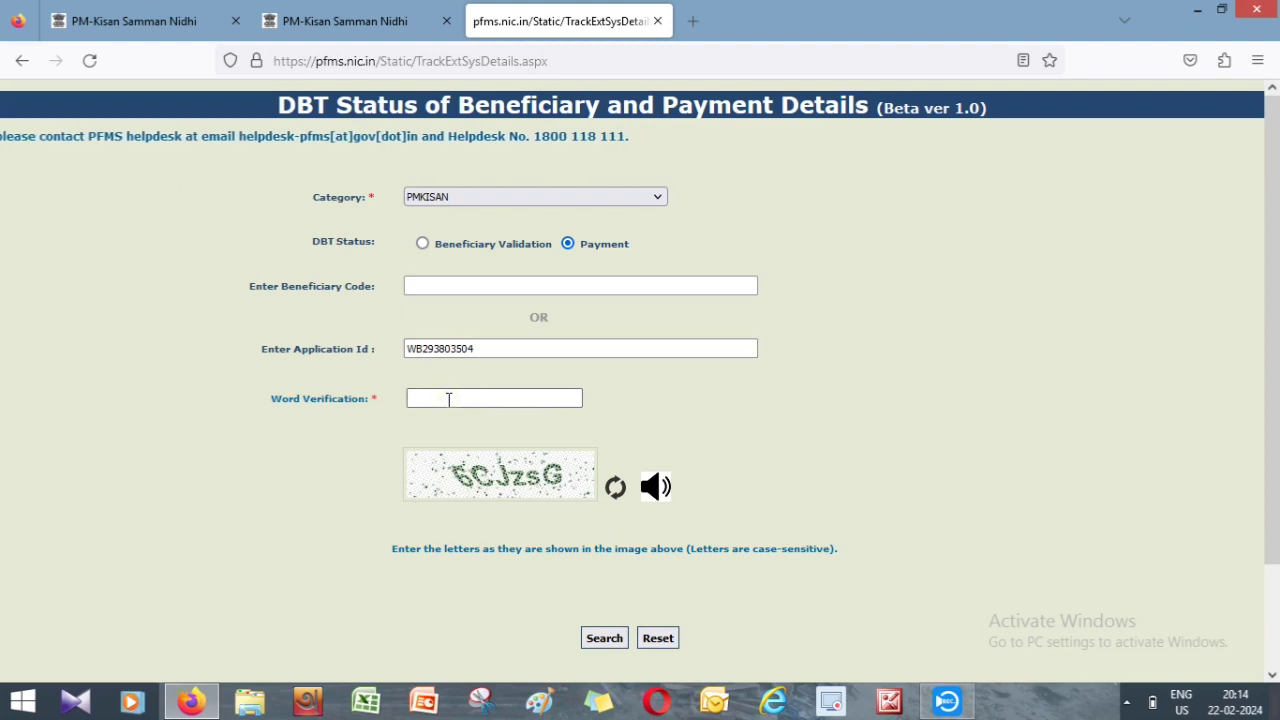
type("6")
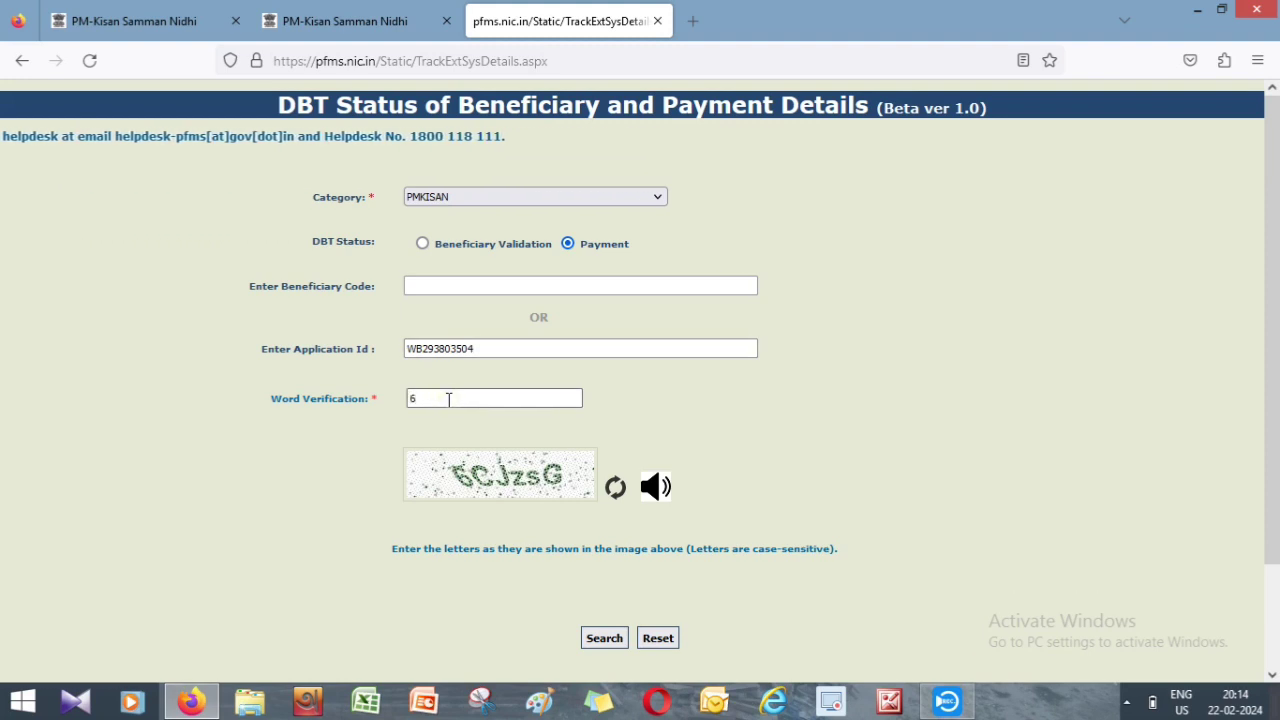
type("C")
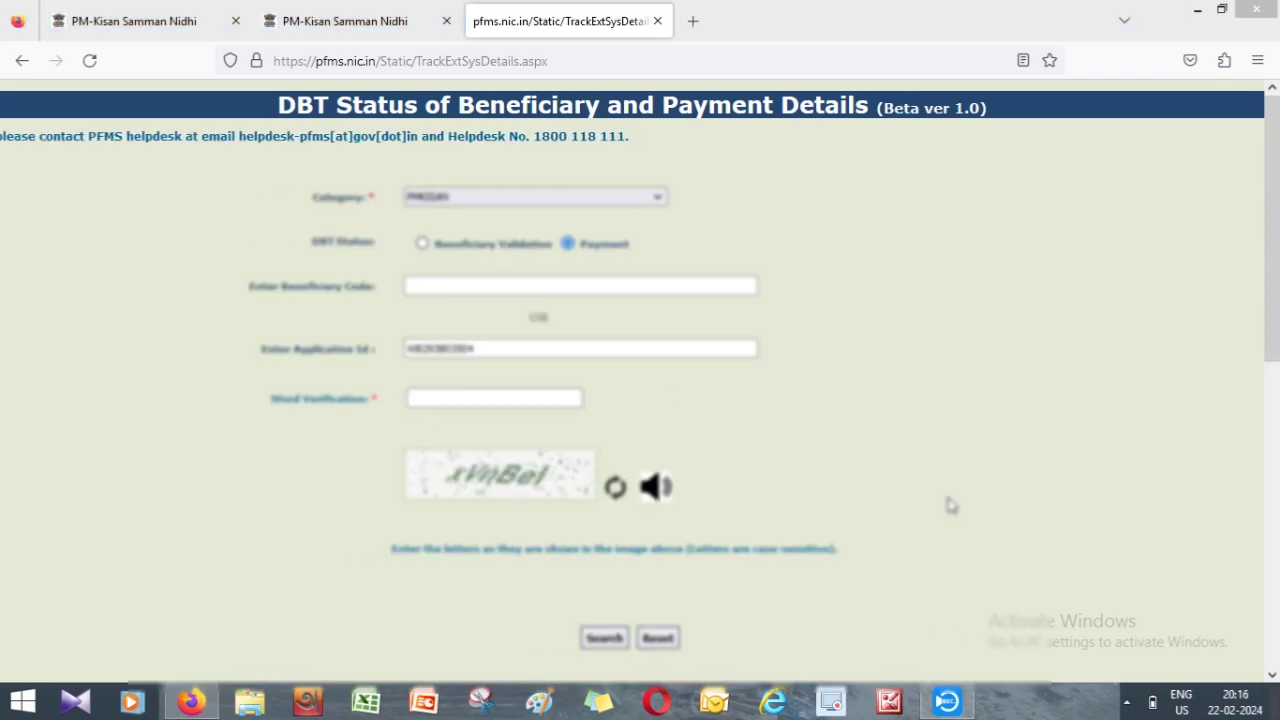
- Scroll through Payment Details for instalments 8 and 9, each 2000.00, sent to bank, credit pending
left_click_drag(1275, 350, 1275, 550)
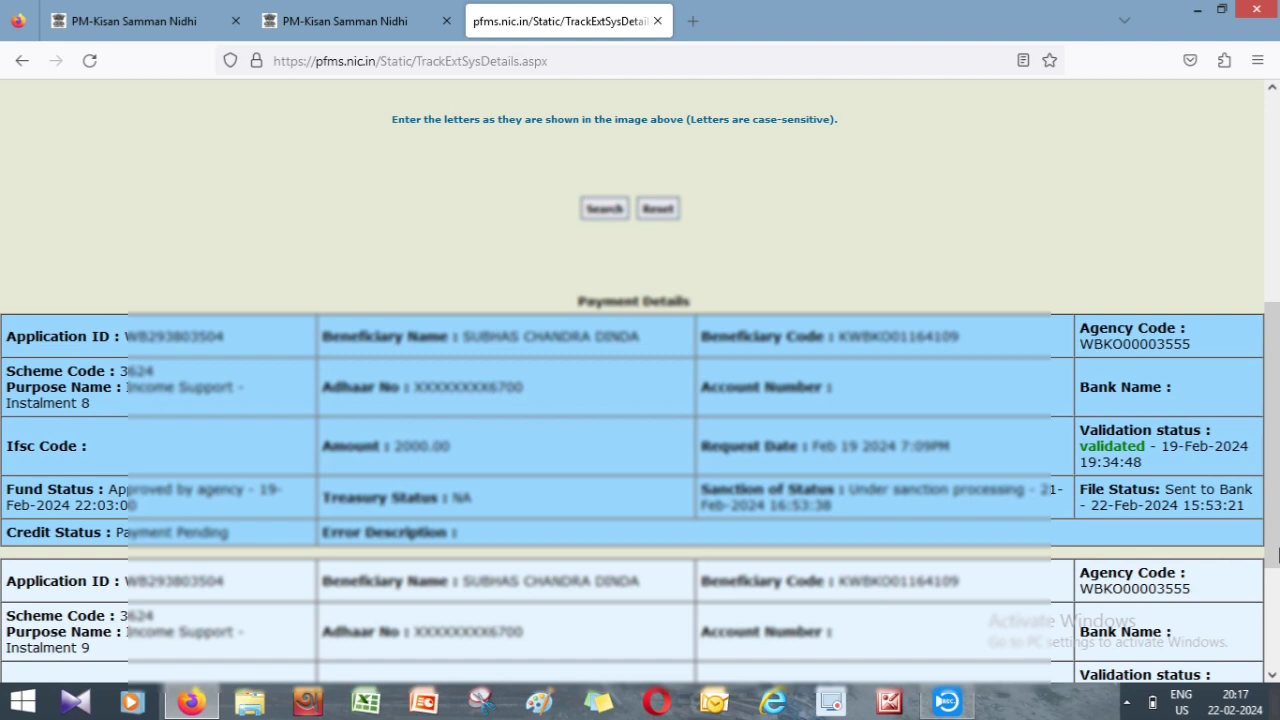
scroll(1276, 555, "down", 3)
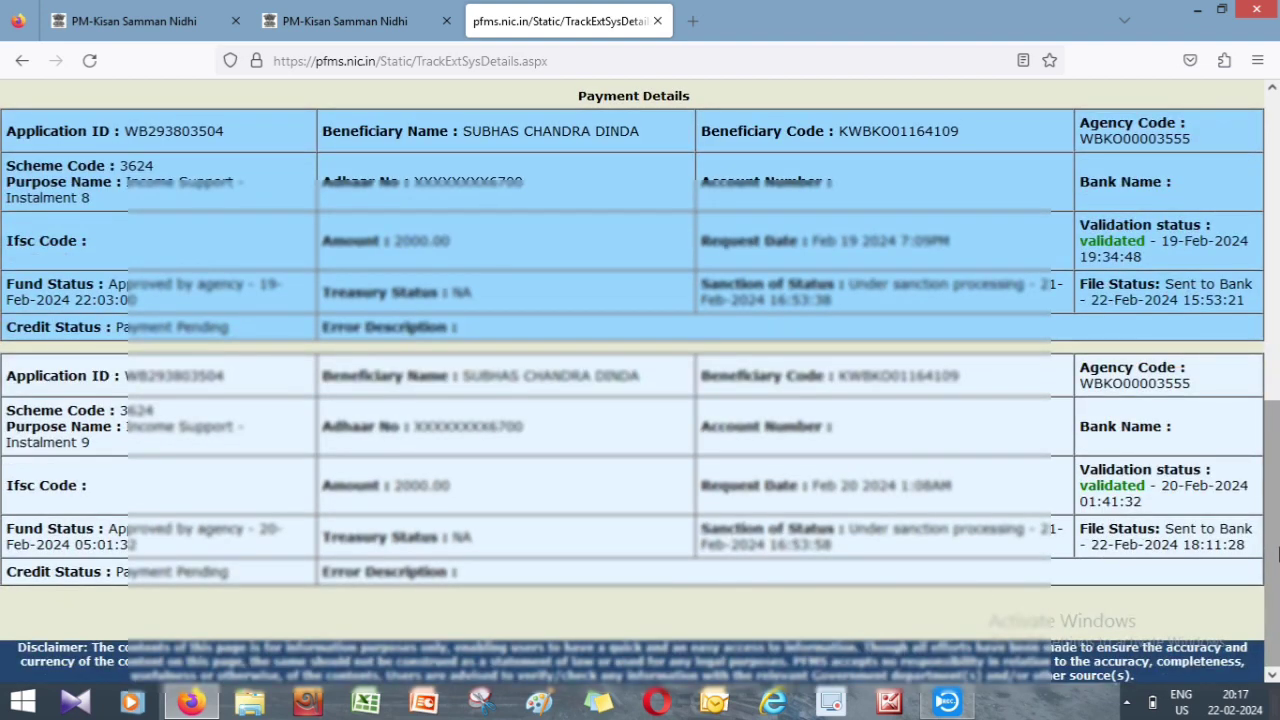
scroll(1276, 555, "up", 3)
- Return to the first PM-Kisan tab and open the e-KYC page
left_click(207, 20)
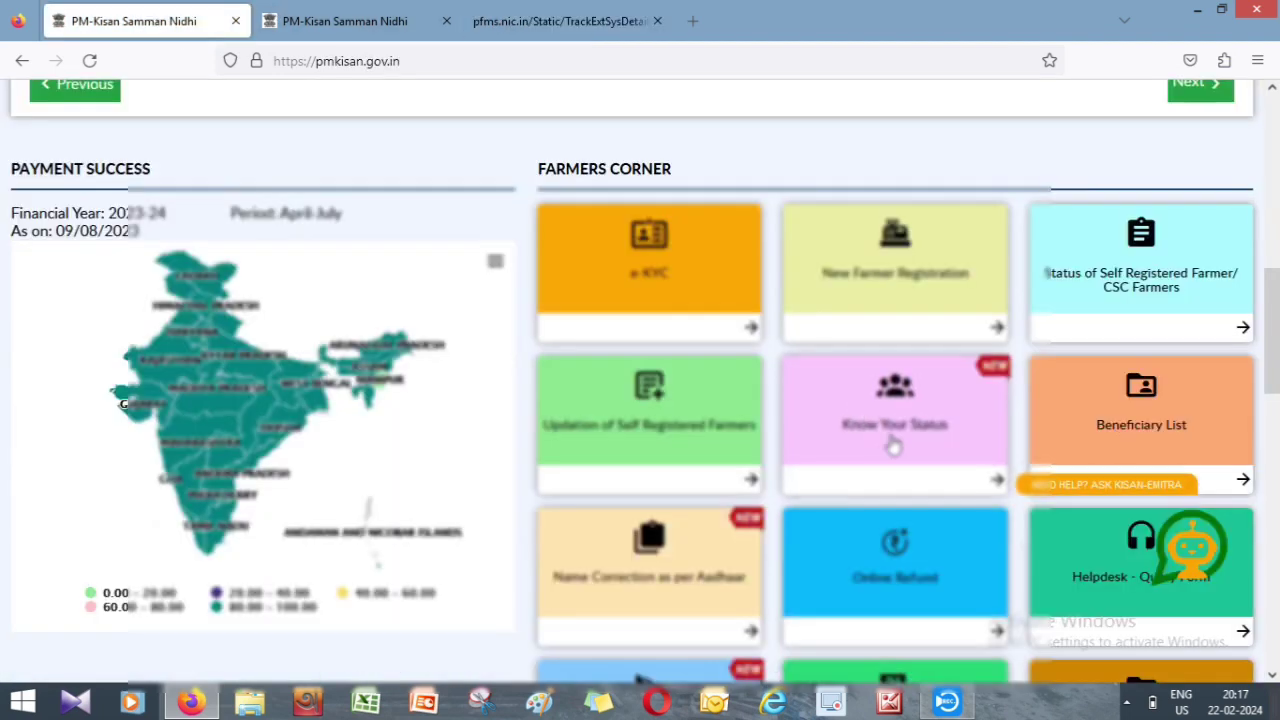
scroll(780, 371, "up", 4)
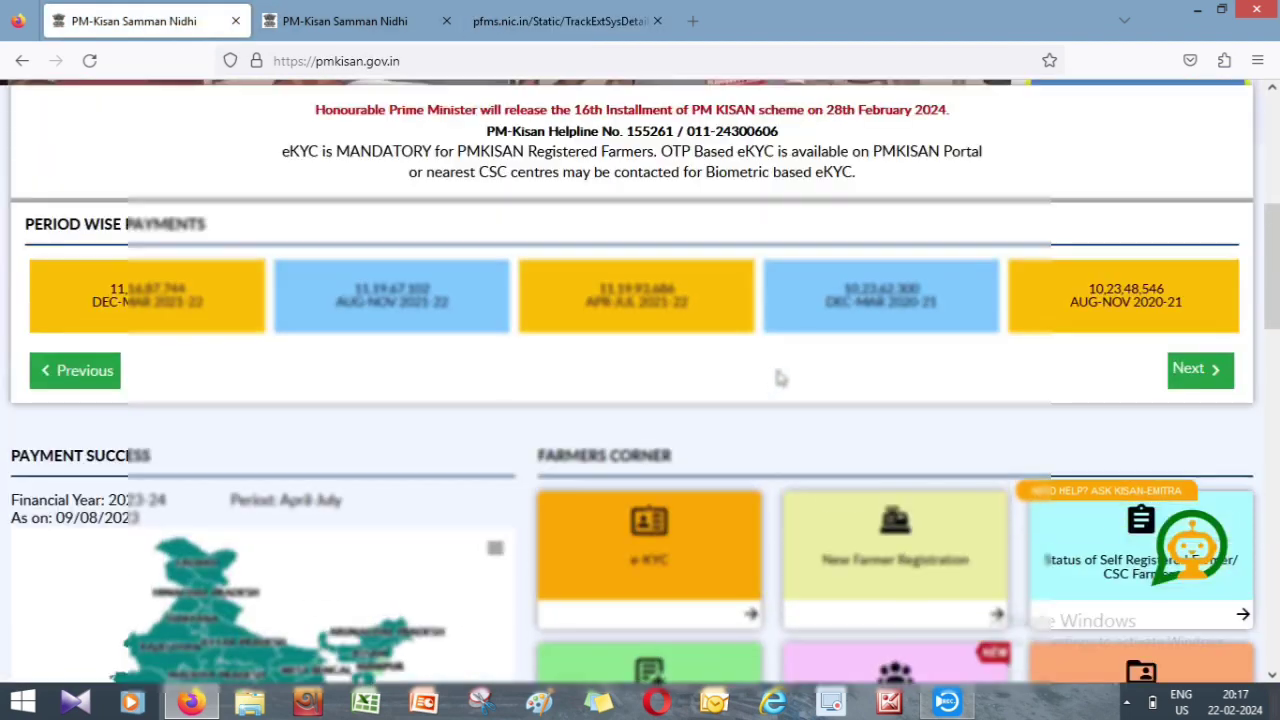
left_click(673, 553)
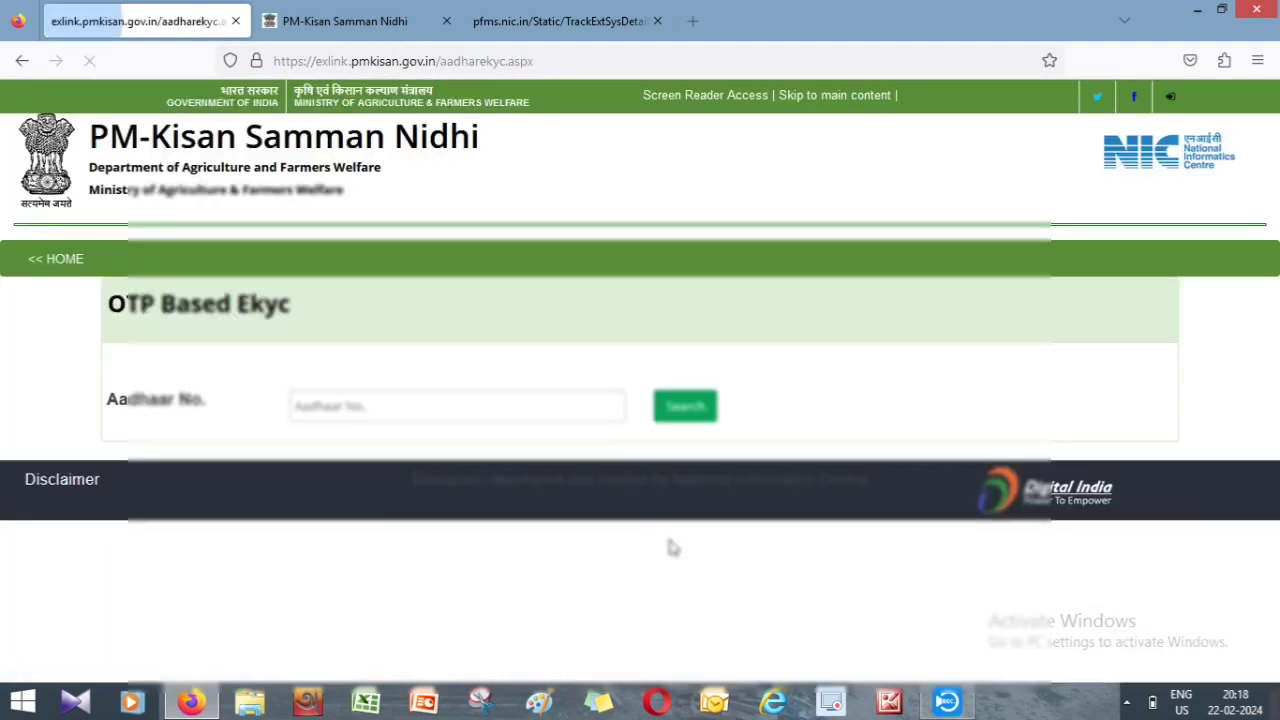
- Look up eKYC for the farmer's Aadhaar number, getting 'EKYC is Already Done!'
left_click(335, 412)
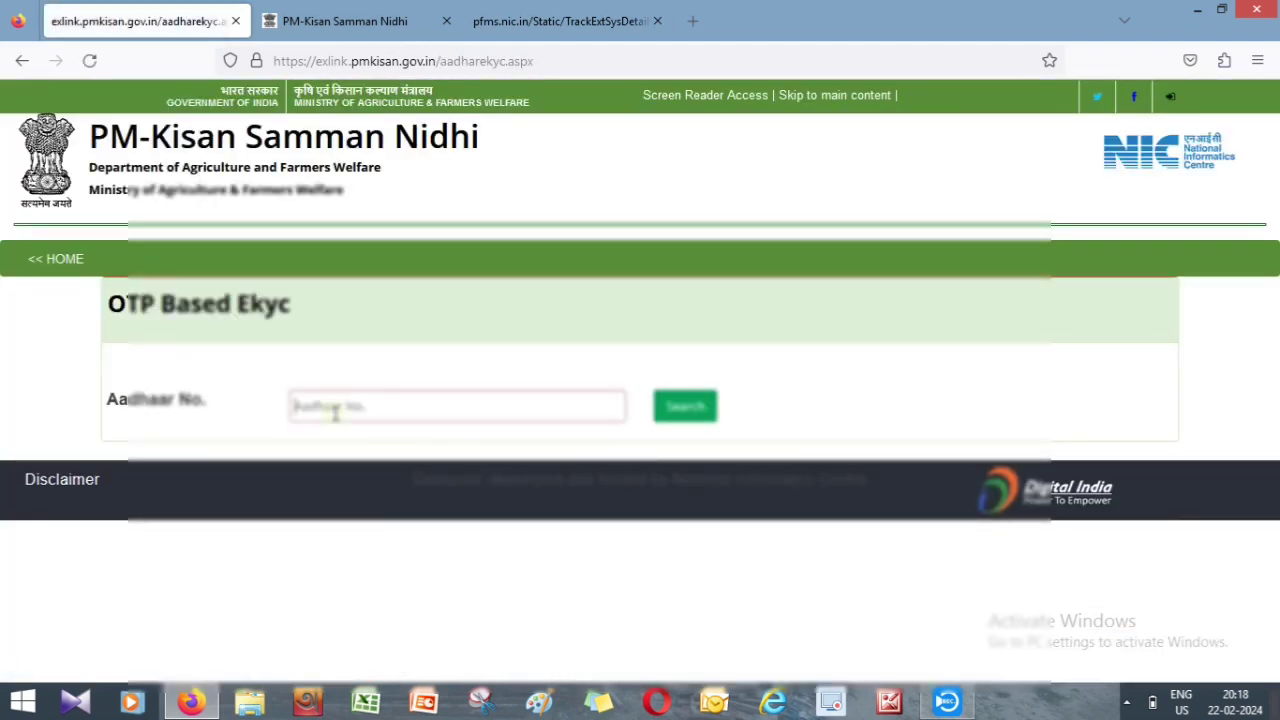
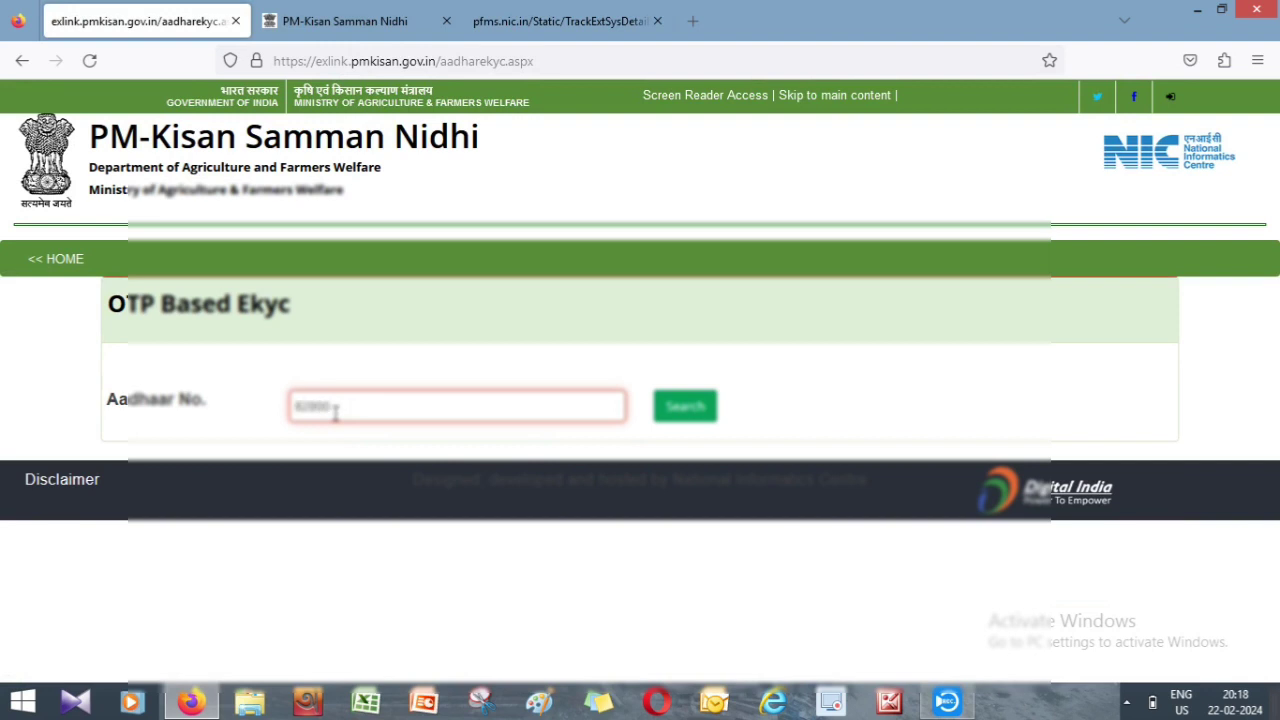
left_click(682, 414)
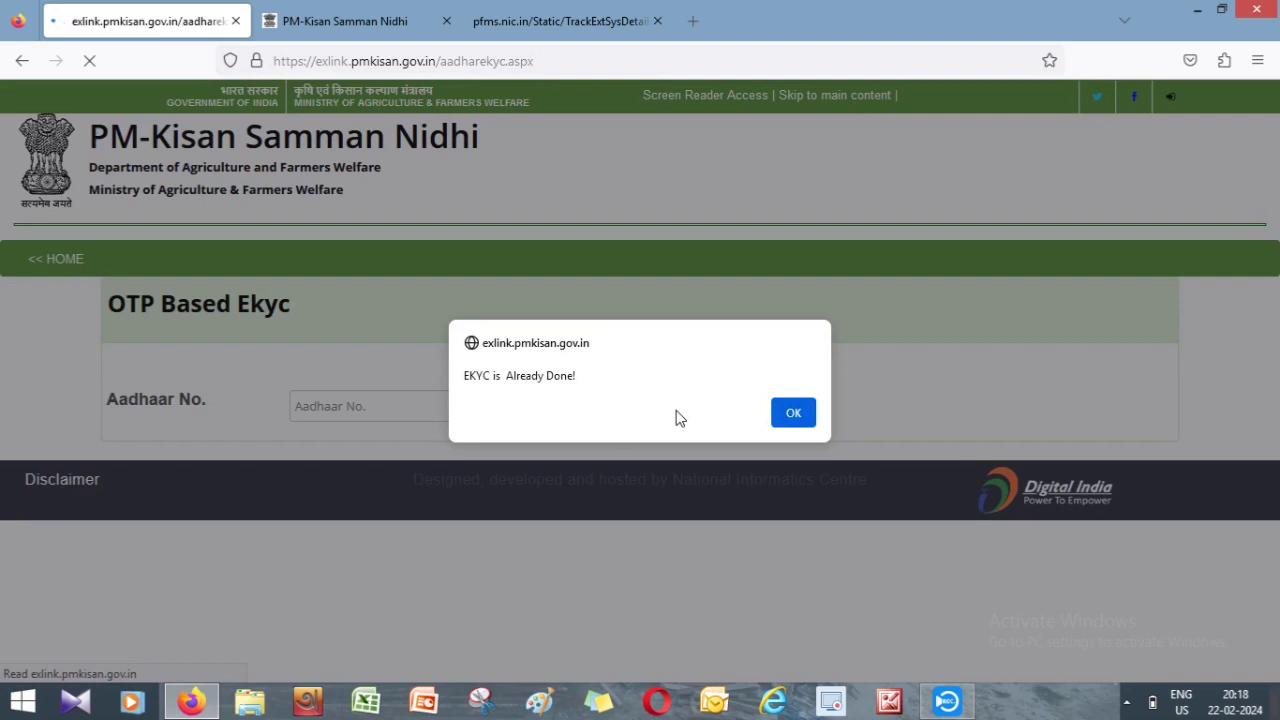
- Switch to the second PM-Kisan Samman Nidhi tab showing the pmkisan.gov.in homepage
left_click(332, 21)
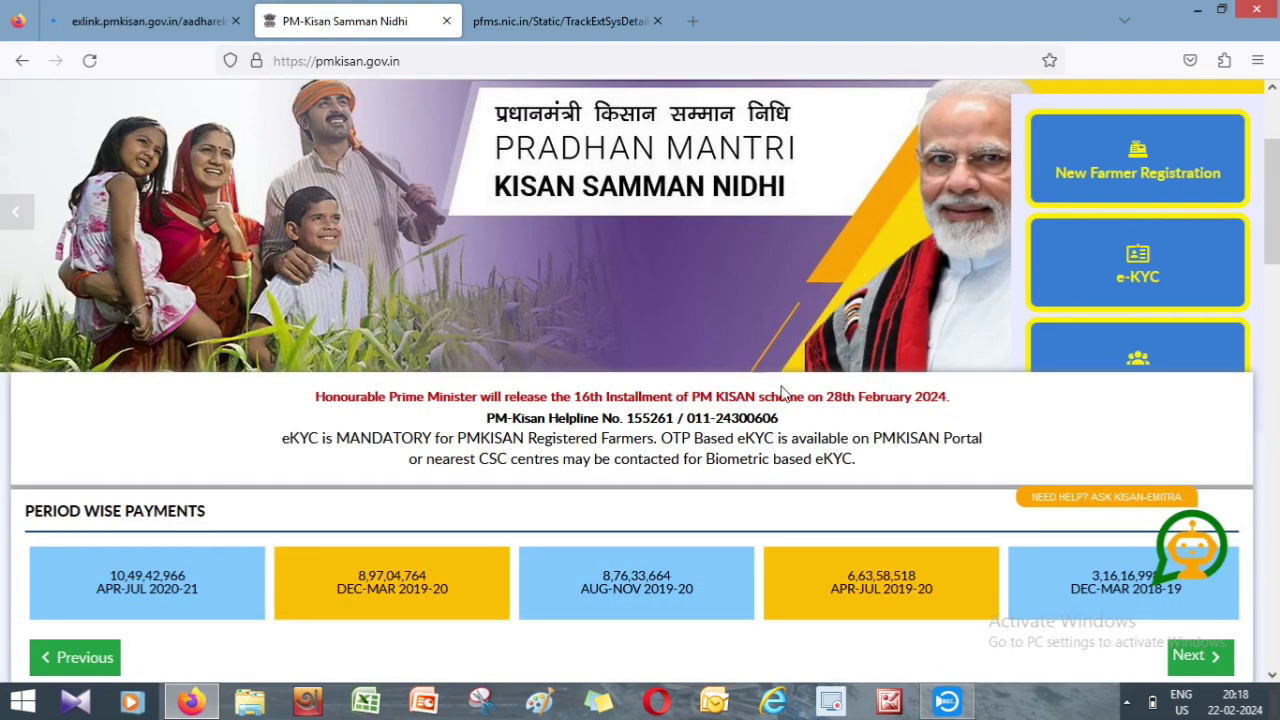